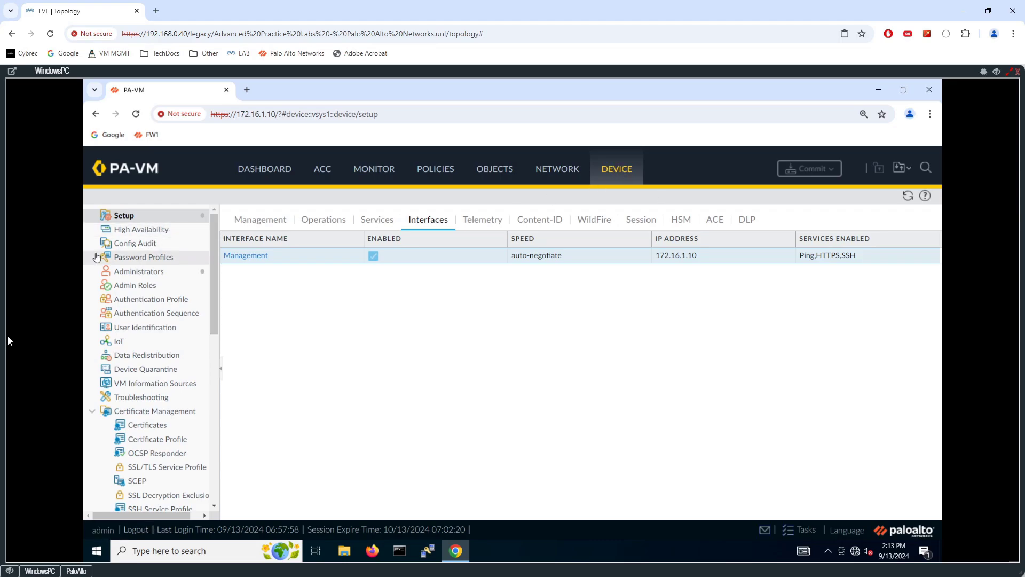
- In the device's management General Settings, set the hostname to FW1 and the domain to cybrec.com
left_click(275, 224)
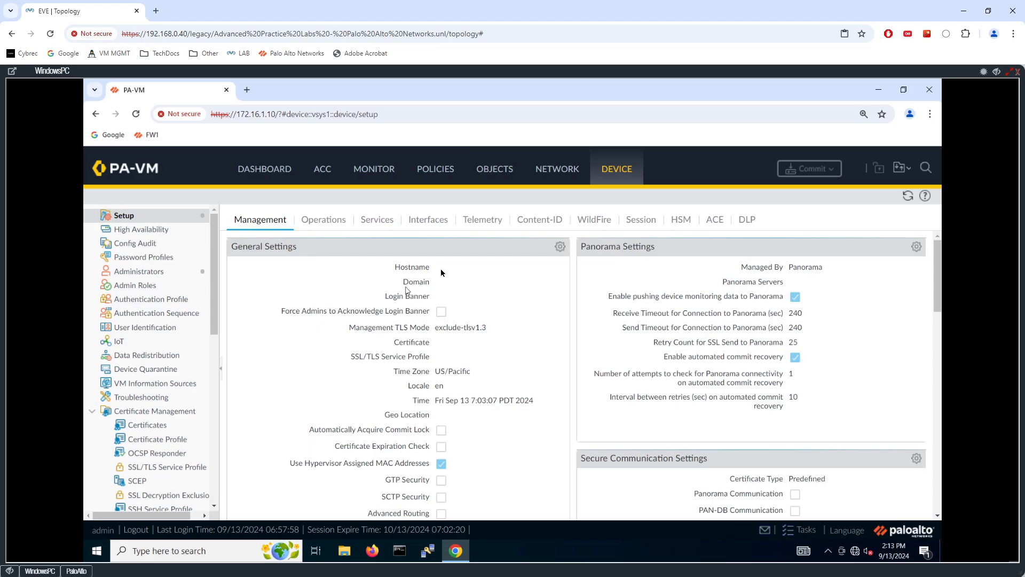
scroll(498, 267, "down", 4)
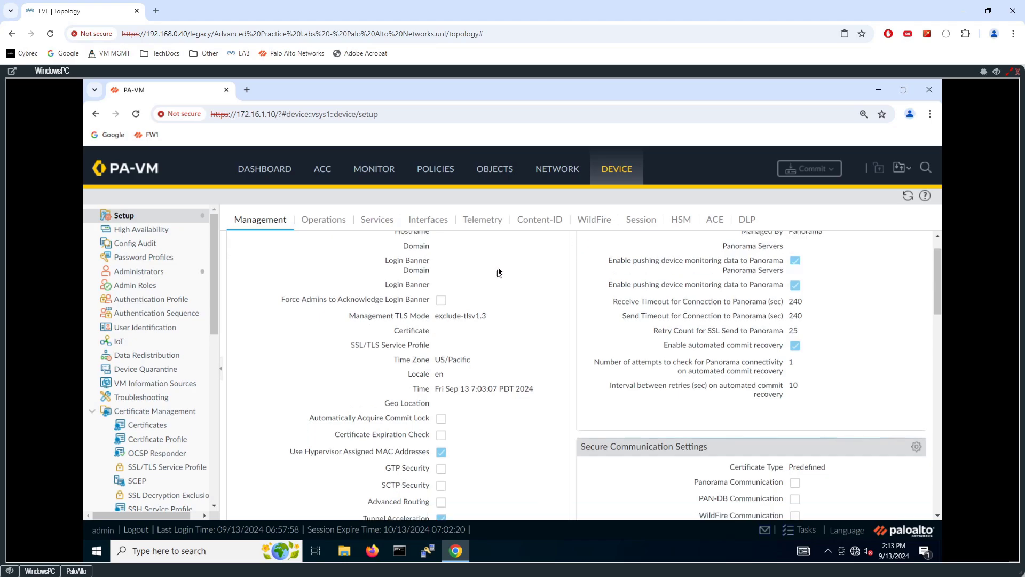
scroll(499, 264, "up", 4)
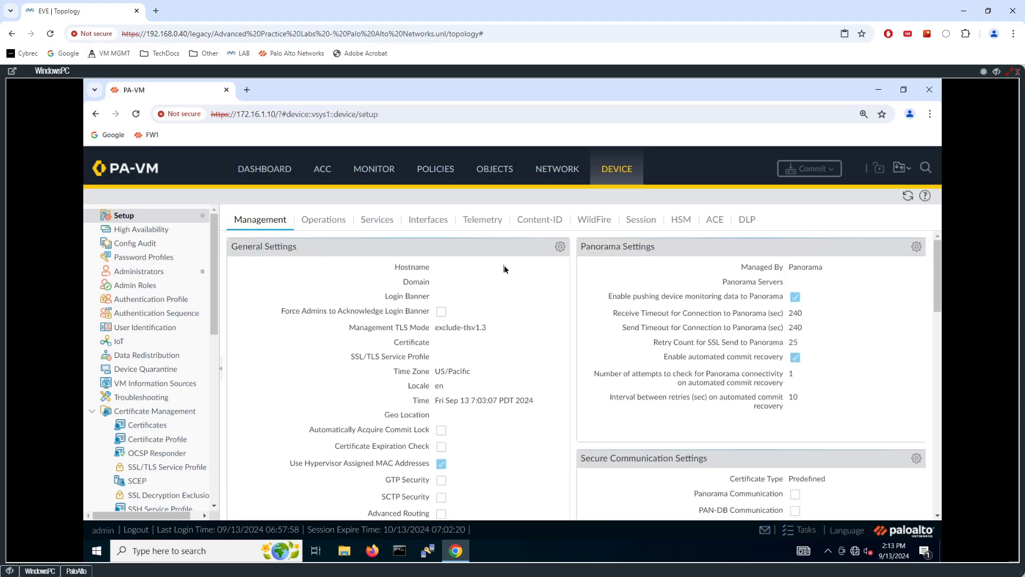
left_click(560, 246)
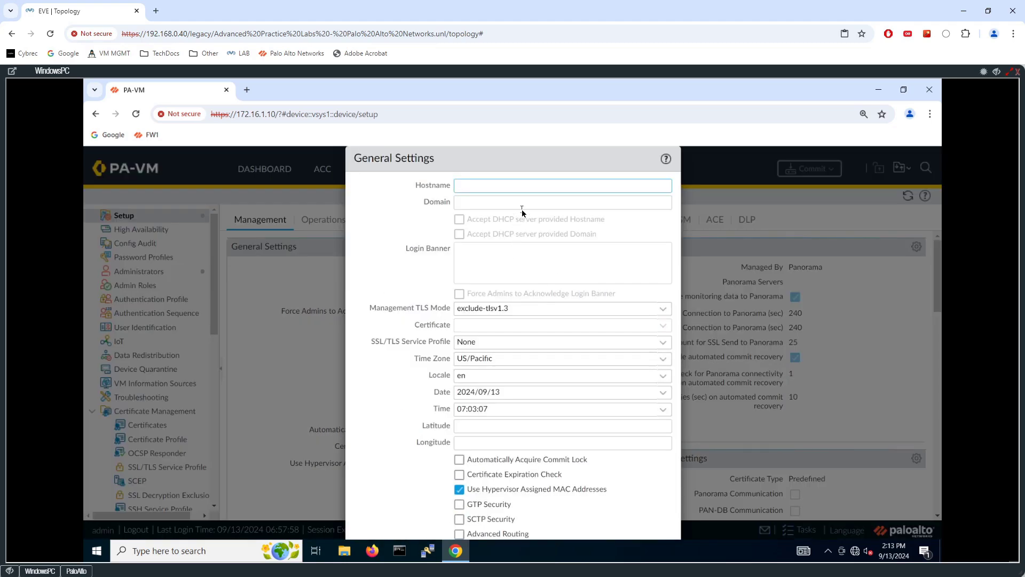
type("FW1")
left_click(498, 201)
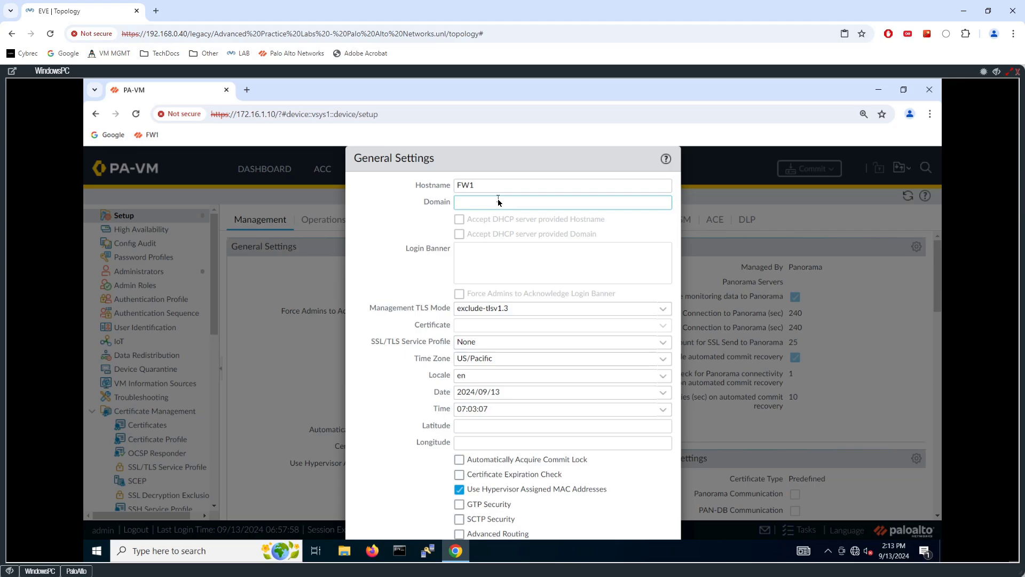
type("cybrec.com")
- Set the firewall's time zone to America/New_York and apply the general settings
key("ctrl+minus")
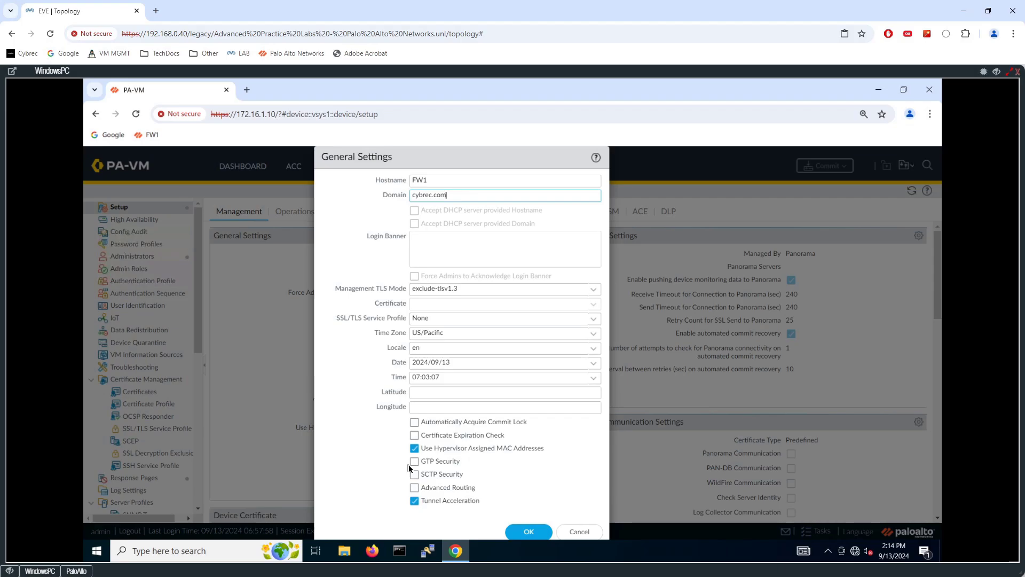
key("ctrl+plus")
key("ctrl+plus")
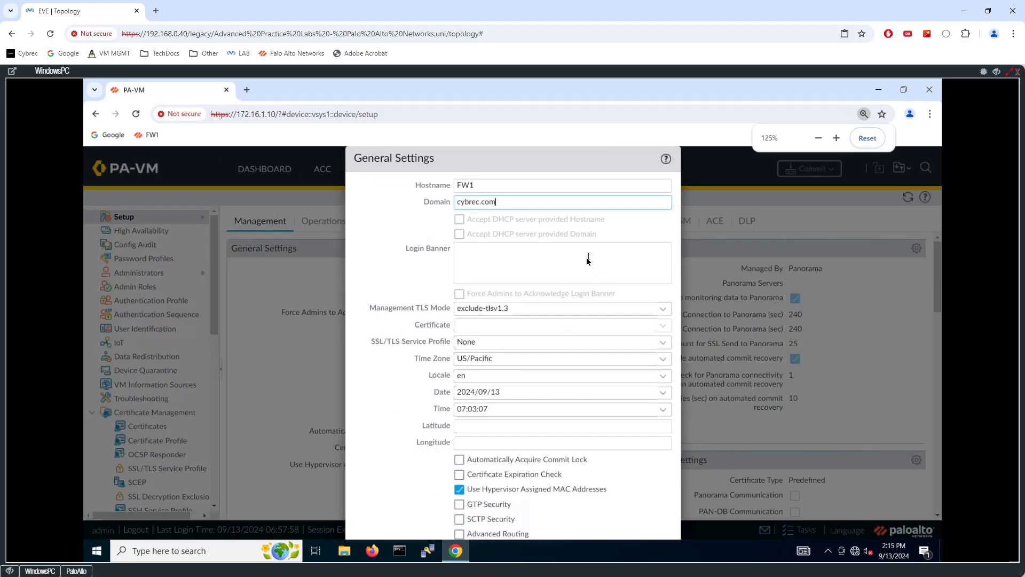
key("ctrl+minus")
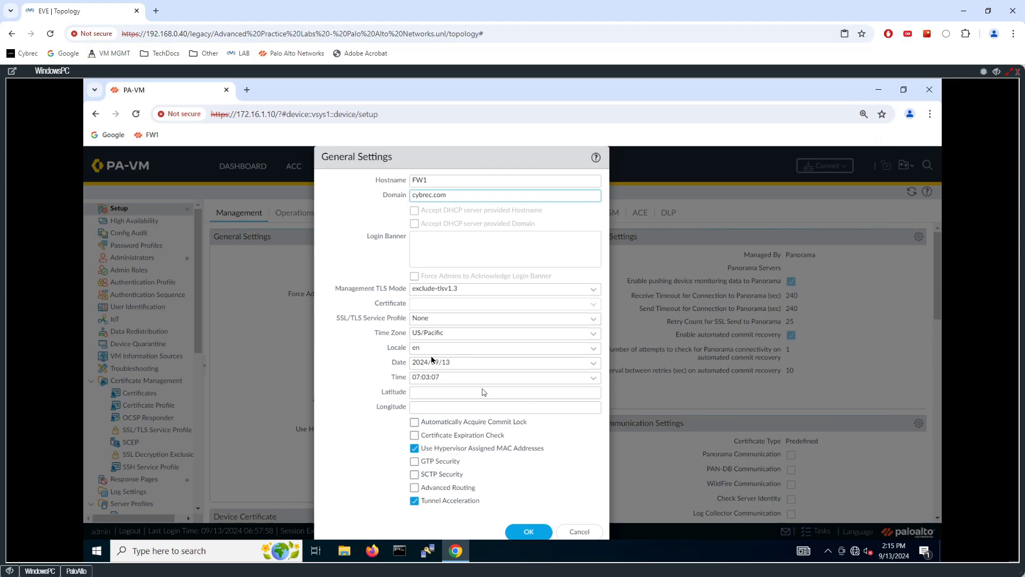
left_click(595, 337)
scroll(549, 366, "down", 5)
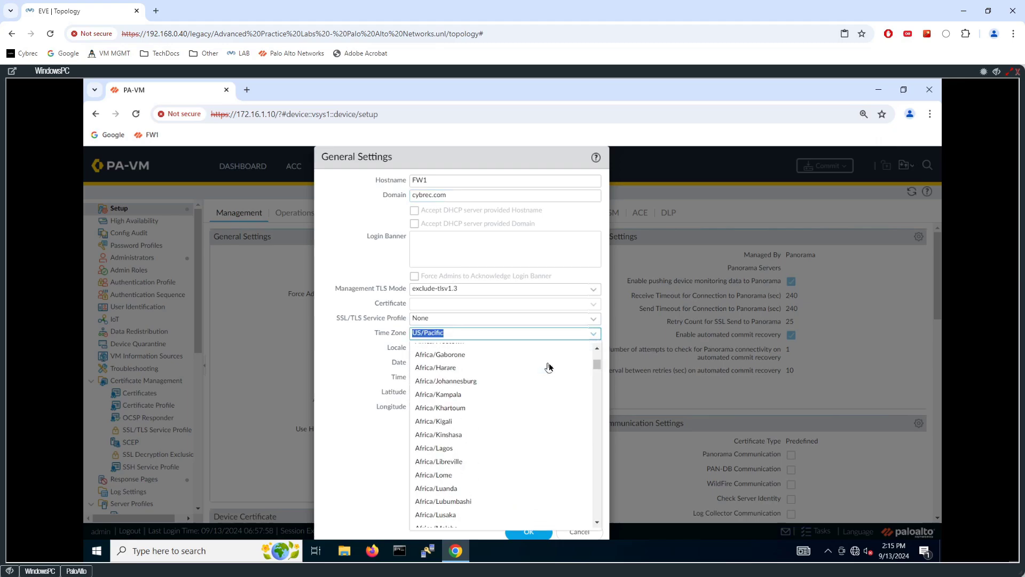
scroll(549, 363, "down", 15)
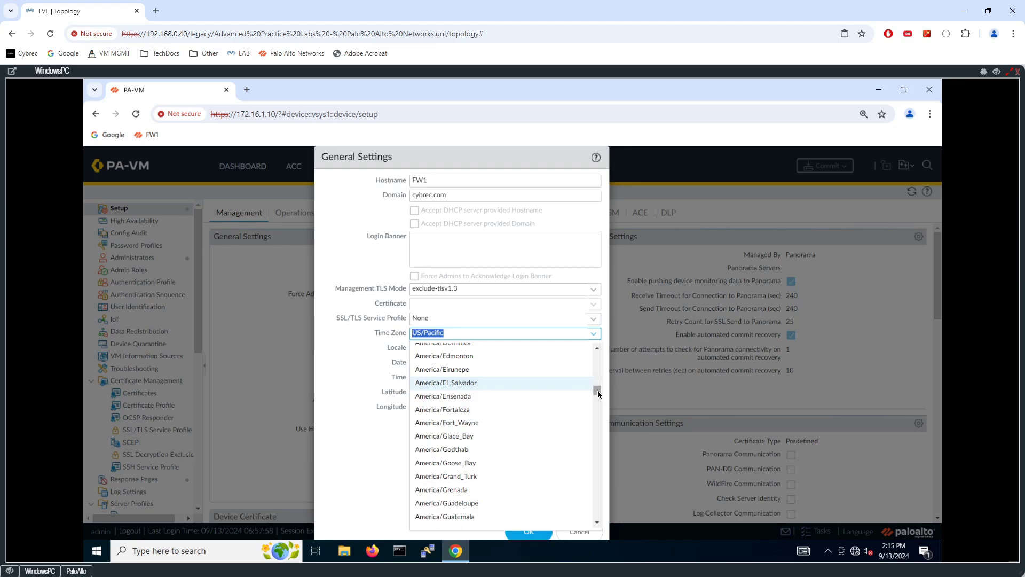
mouse_move(599, 394)
left_mouse_down()
mouse_move(599, 515)
mouse_move(596, 407)
left_mouse_up()
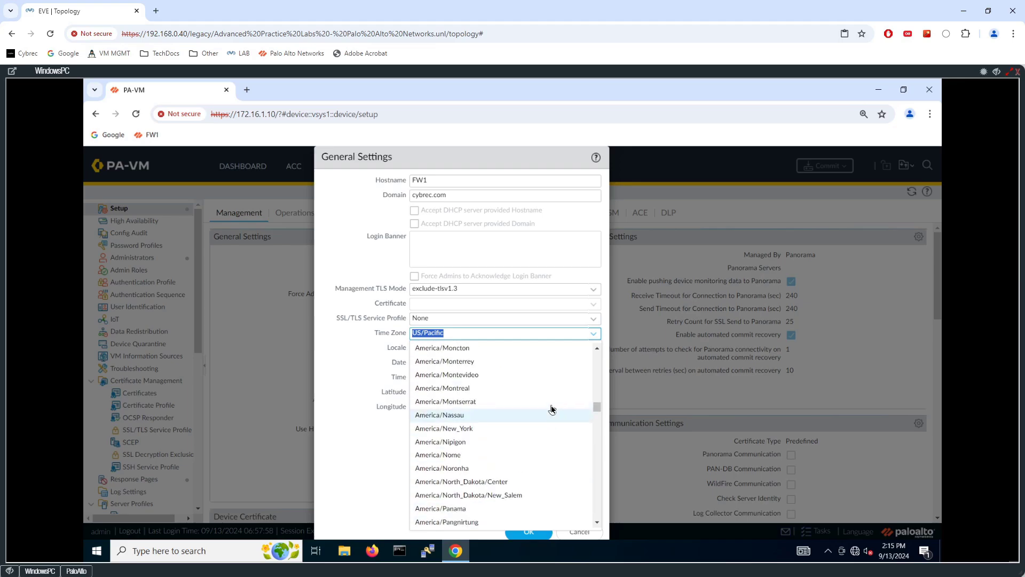
left_click(485, 427)
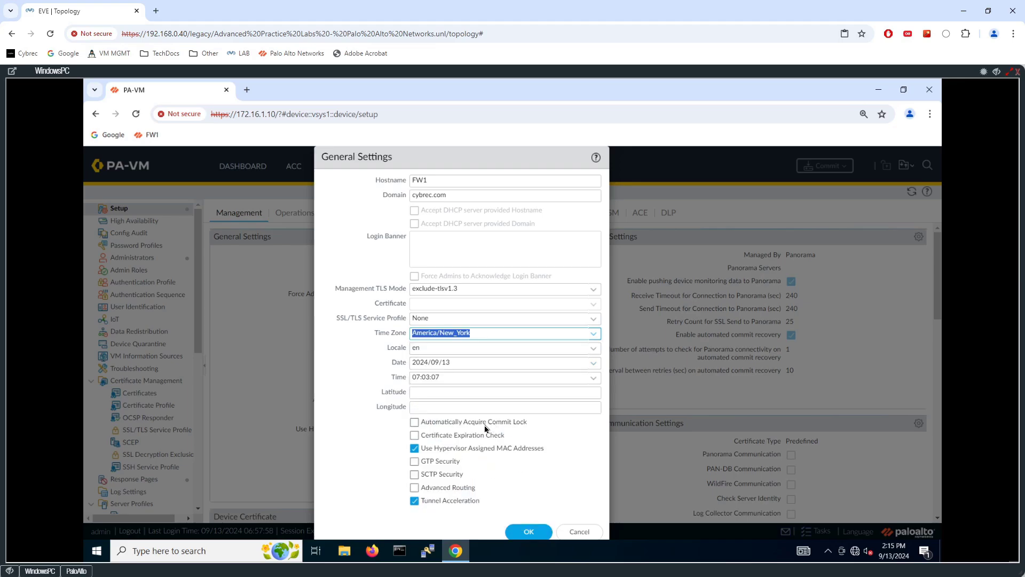
left_click(528, 532)
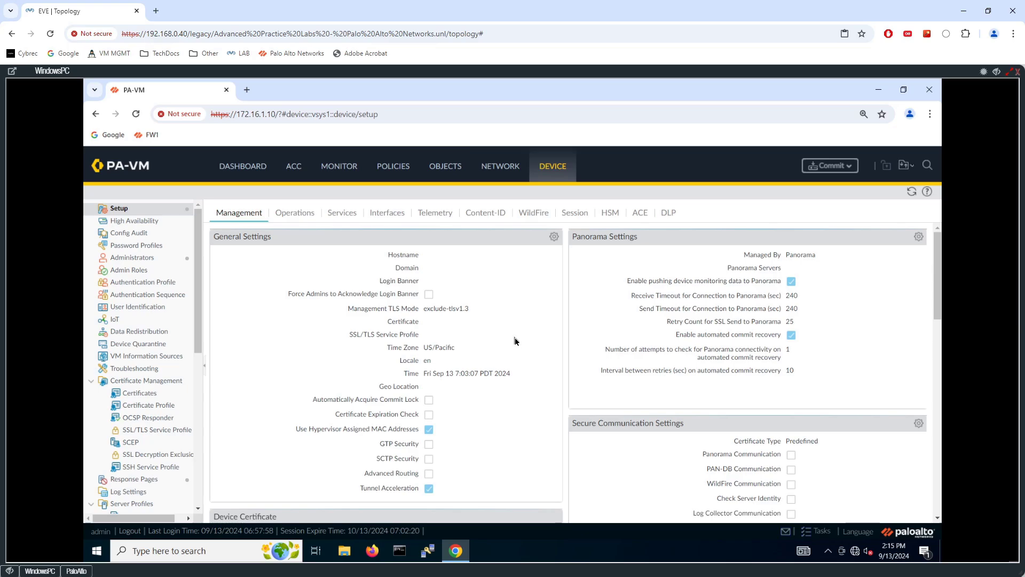
key("ctrl+plus")
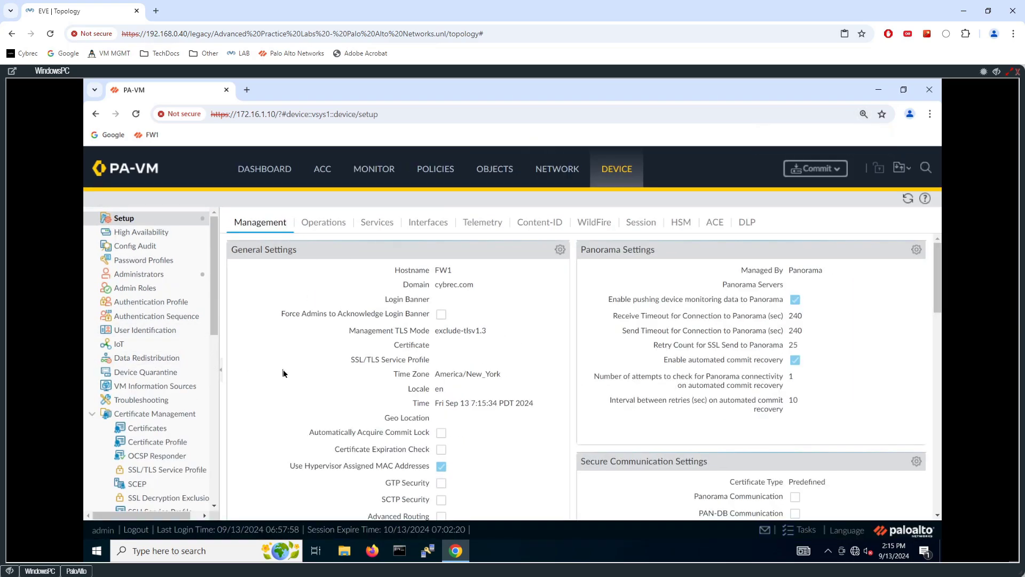
- Examine the remaining management settings, including authentication, policy rulebase, logging and reporting, banners and password complexity
scroll(451, 287, "down", 2)
scroll(450, 284, "down", 2)
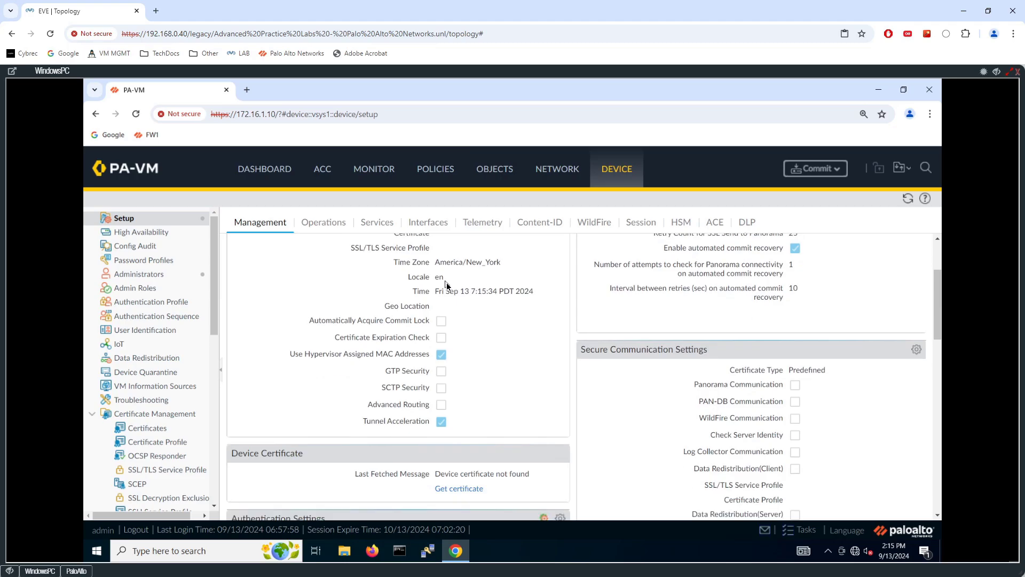
scroll(482, 273, "down", 3)
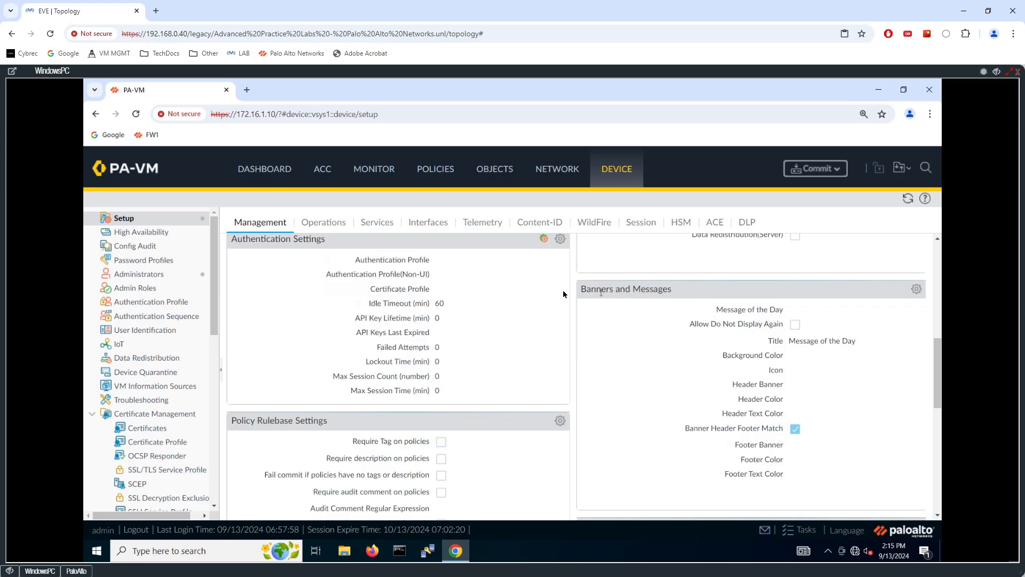
scroll(562, 293, "down", 3)
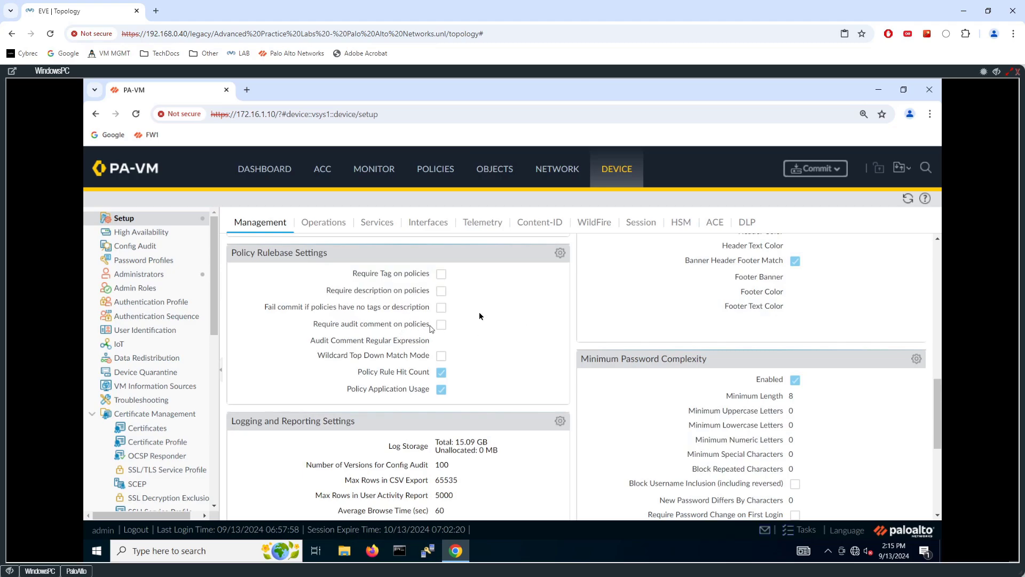
scroll(467, 304, "down", 1)
scroll(480, 308, "up", 2)
scroll(476, 307, "up", 3)
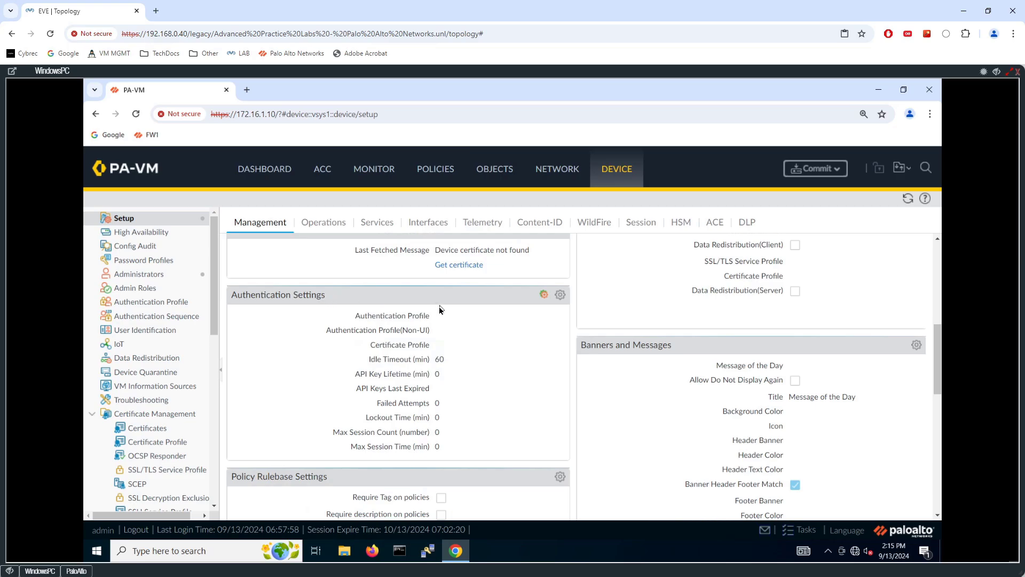
scroll(477, 320, "down", 4)
scroll(534, 310, "down", 2)
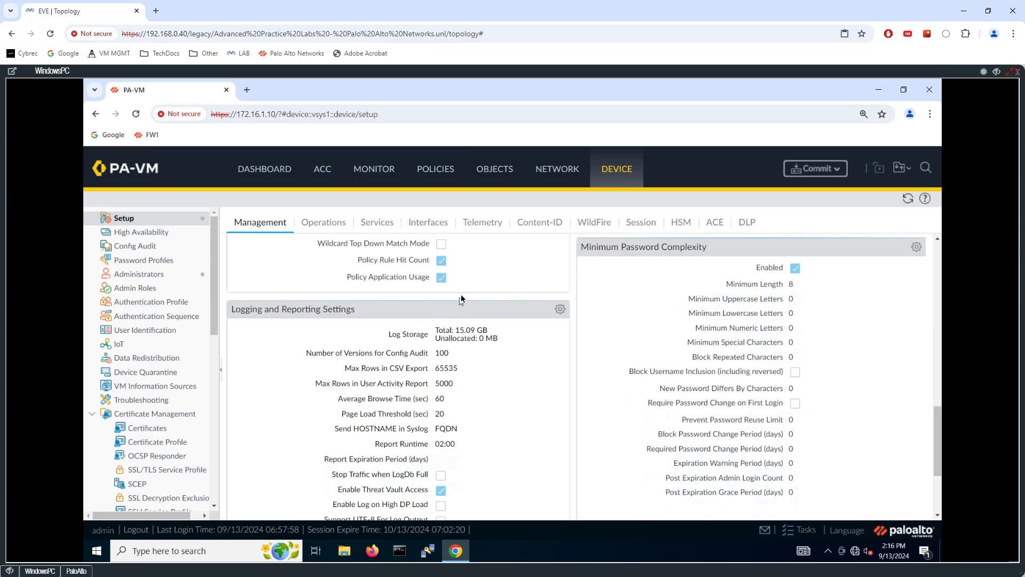
scroll(475, 283, "down", 2)
scroll(369, 313, "up", 2)
scroll(369, 306, "down", 1)
scroll(401, 286, "down", 2)
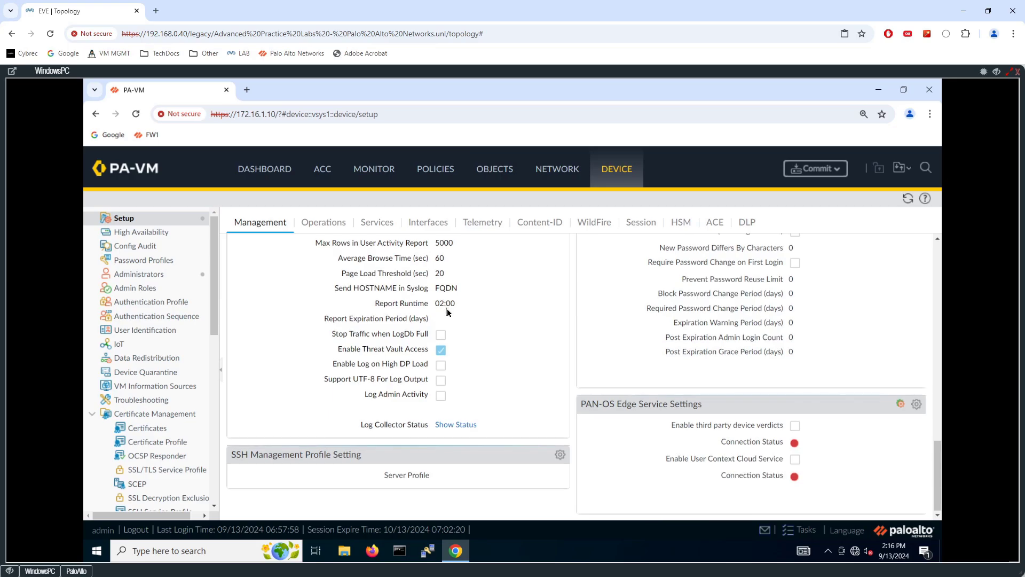
scroll(438, 303, "up", 10)
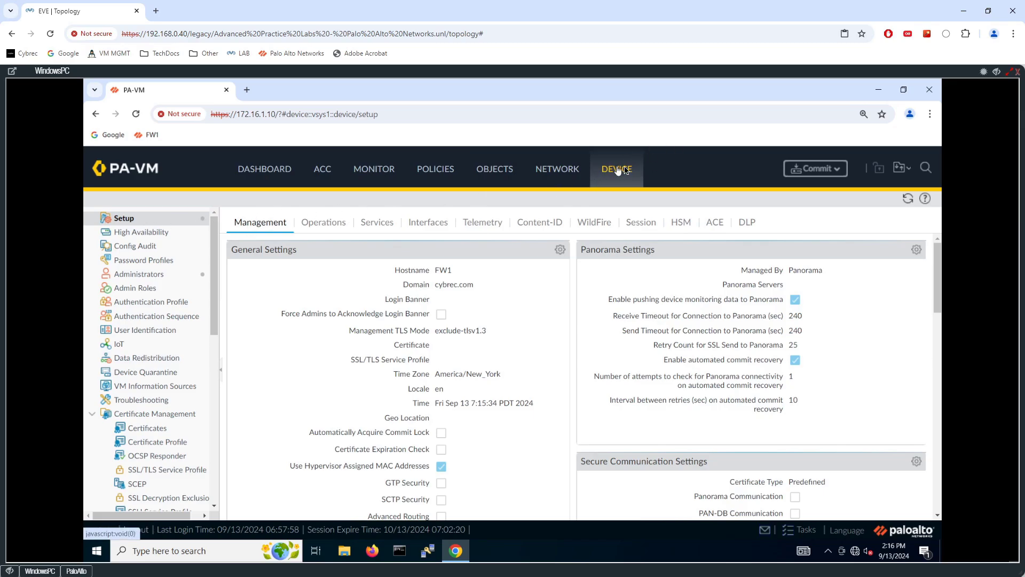
- Open the device's Services settings for editing and set the primary DNS server to 8.8.8.8
left_click(420, 229)
left_click(326, 223)
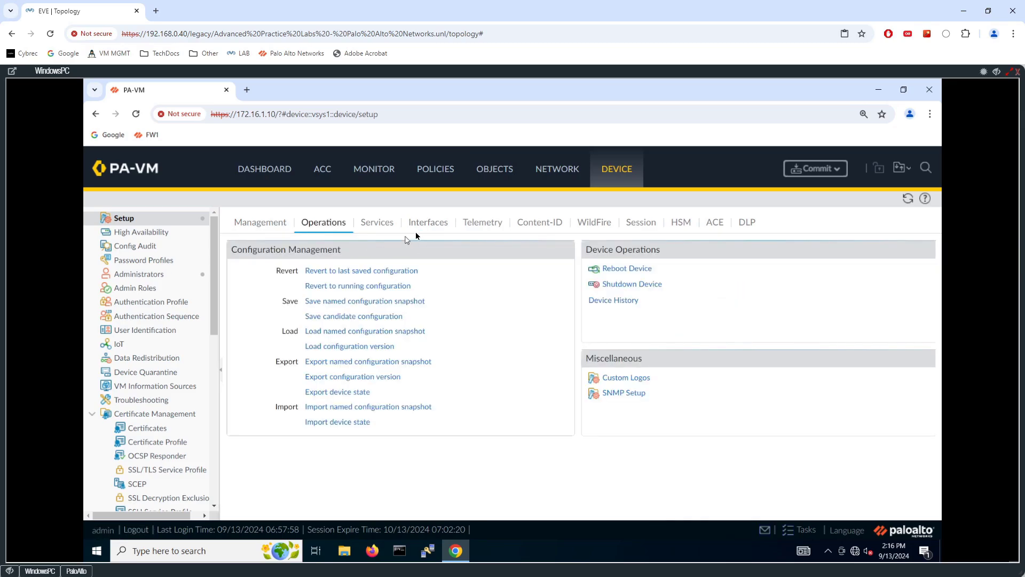
left_click(398, 229)
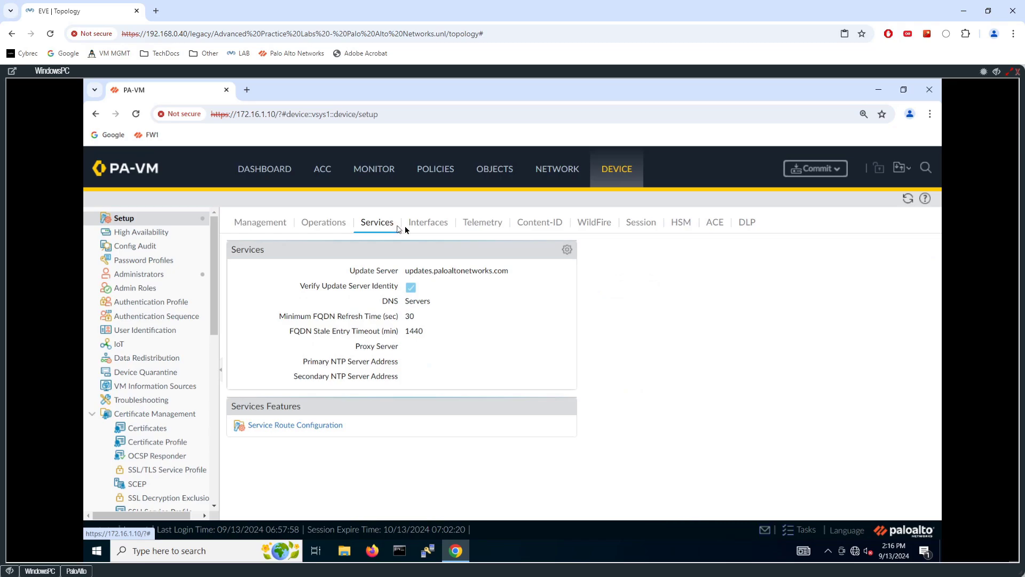
left_click(567, 252)
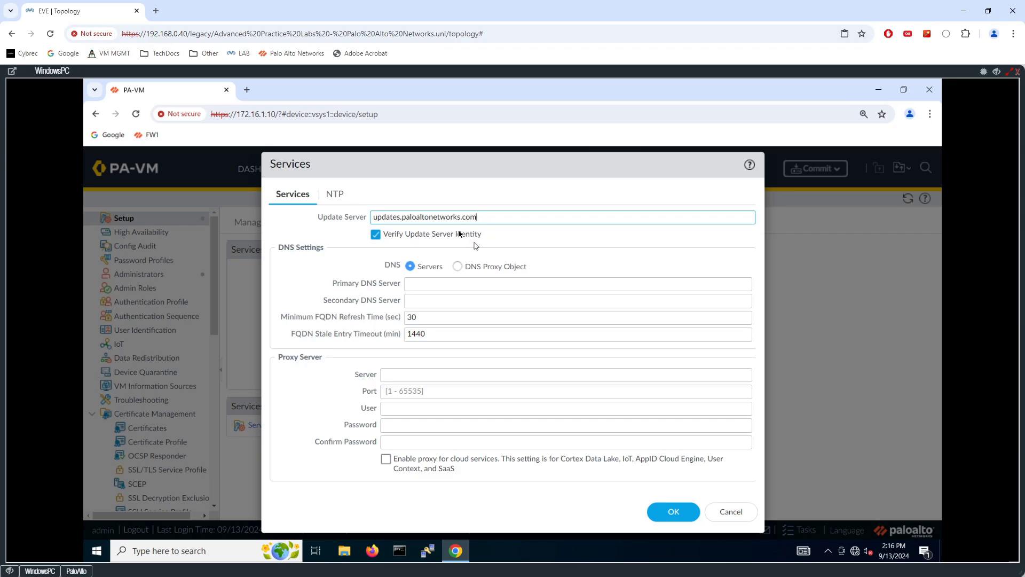
left_click(443, 284)
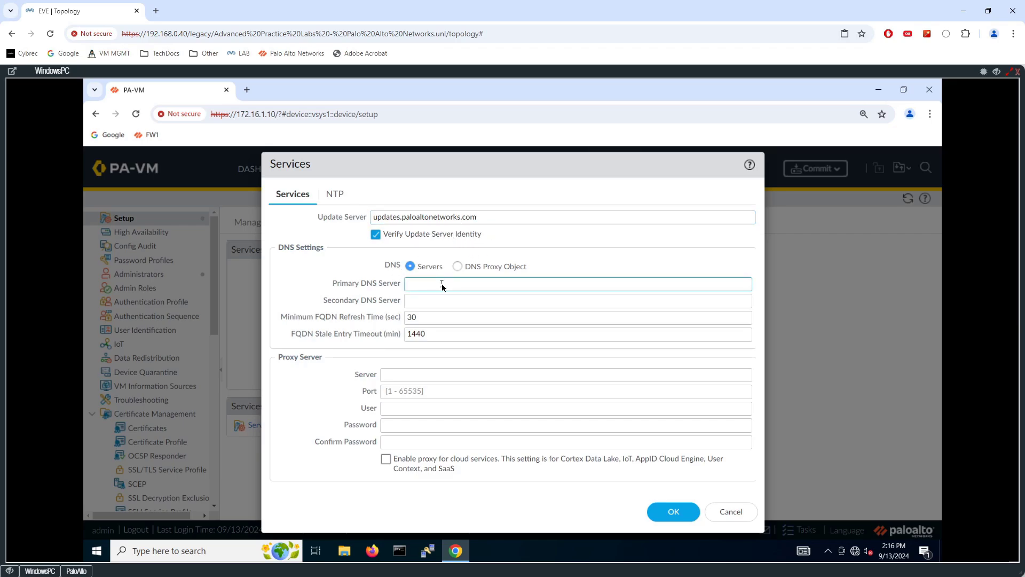
type("8.8.8.8")
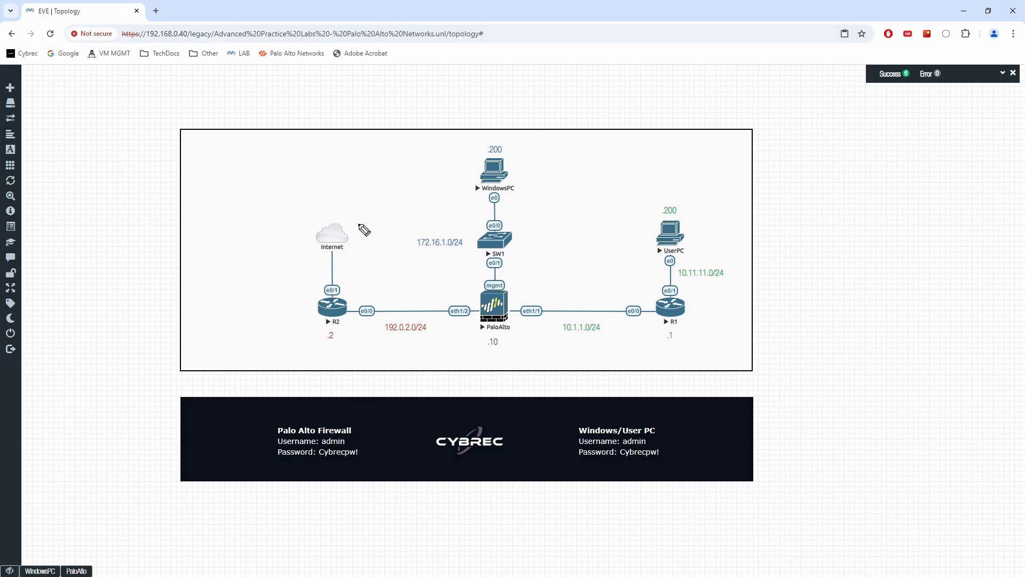
- Annotate the Internet cloud in the EVE lab topology with an arrow labelled DNS, and clear the annotation
mouse_move(355, 229)
left_mouse_down()
mouse_move(374, 211)
mouse_move(362, 230)
left_mouse_up()
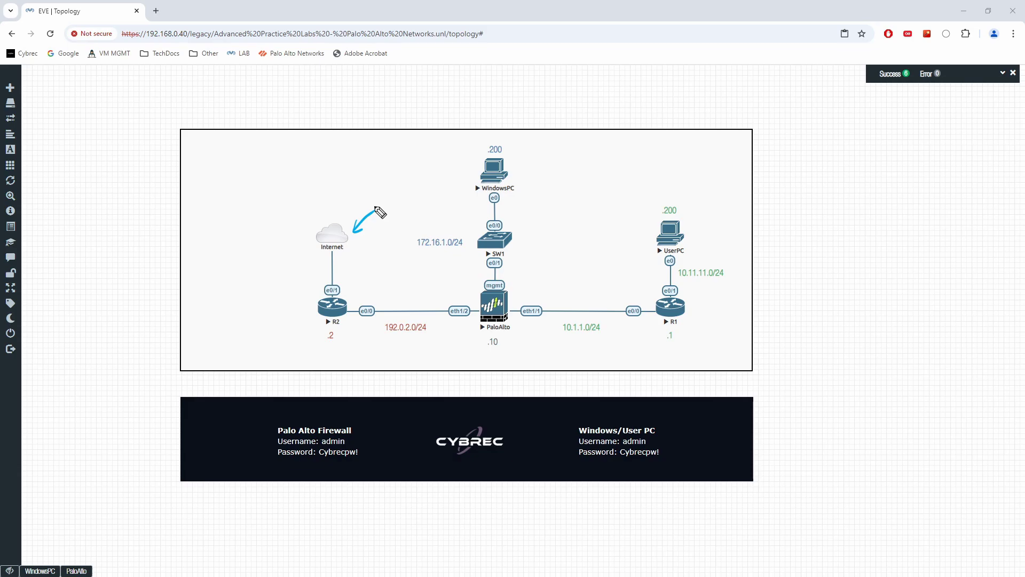
left_click_drag(392, 190, 394, 206)
left_click_drag(409, 189, 420, 190)
left_click_drag(433, 192, 422, 208)
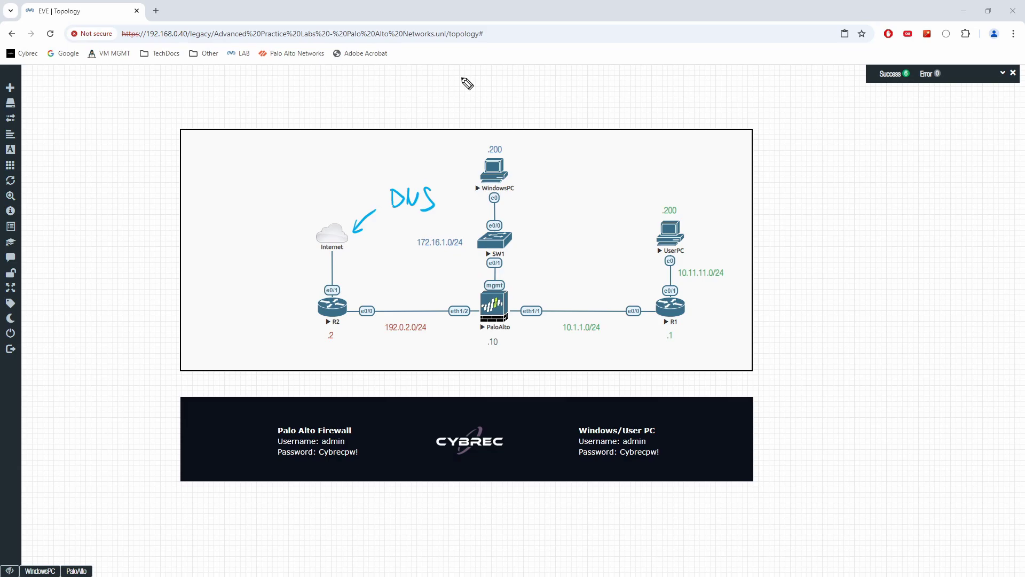
key("Escape")
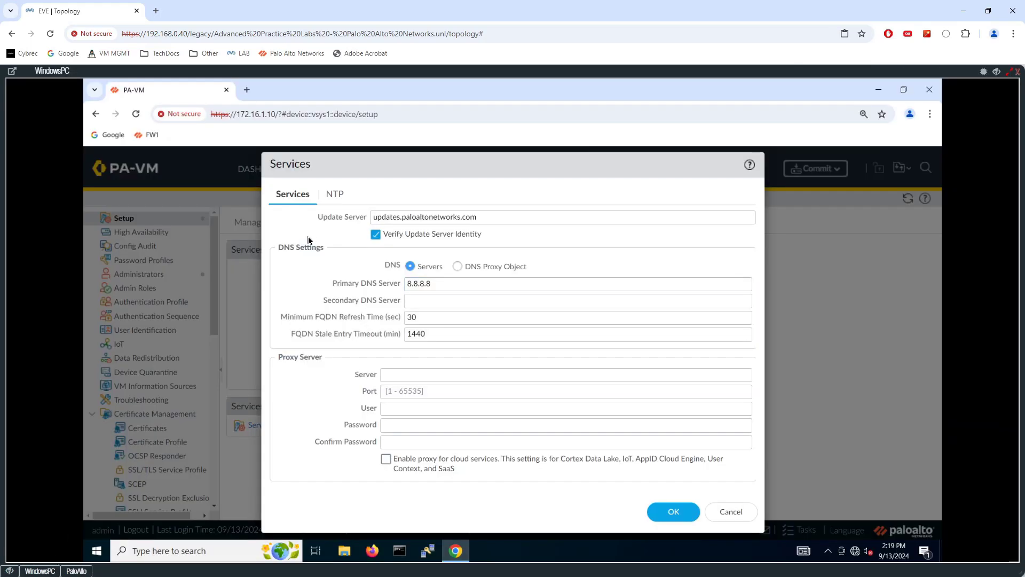
- In the firewall's Services settings, set the primary NTP server address to pool.ntp.org
left_click(336, 198)
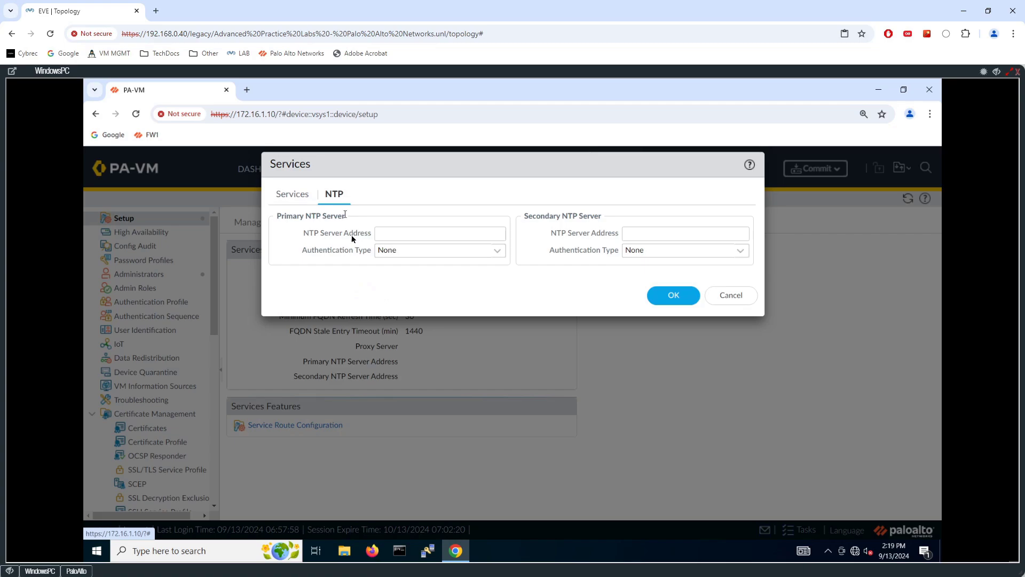
left_click(393, 233)
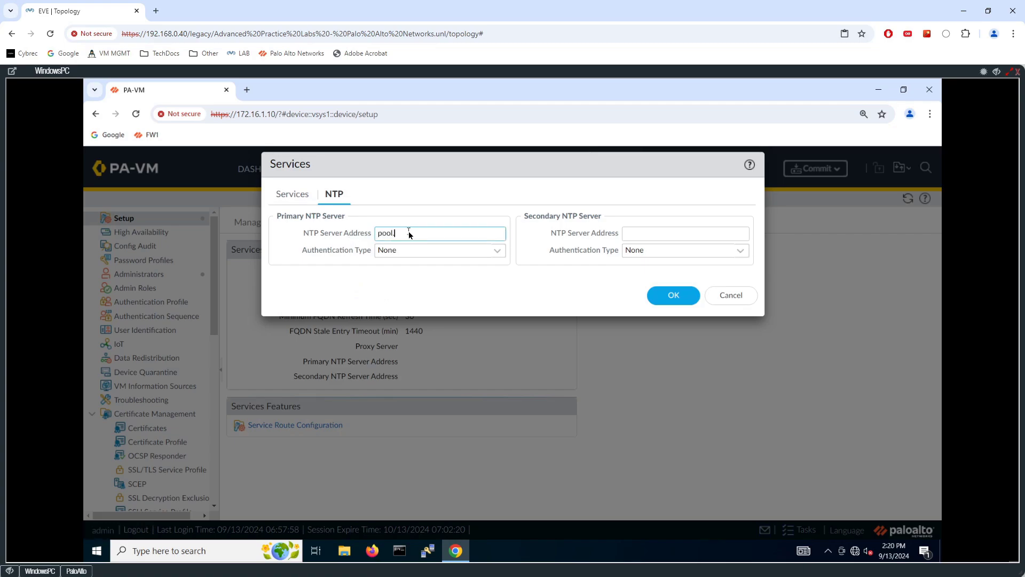
type("pool.ntp.org")
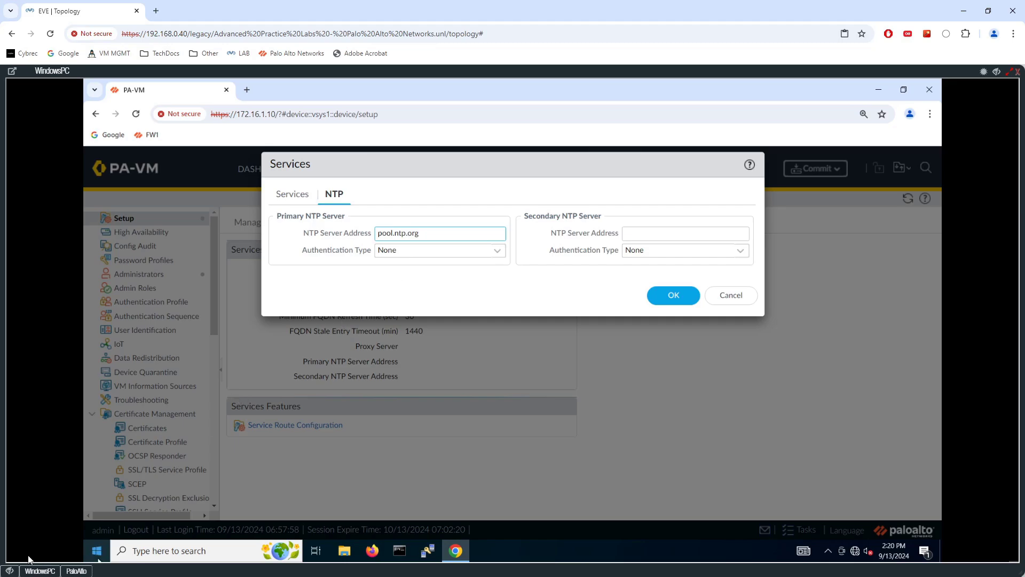
- Return to the lab topology, mark the Internet cloud with an arrow labelled NTP and DNS, and clear the annotation
left_click(11, 571)
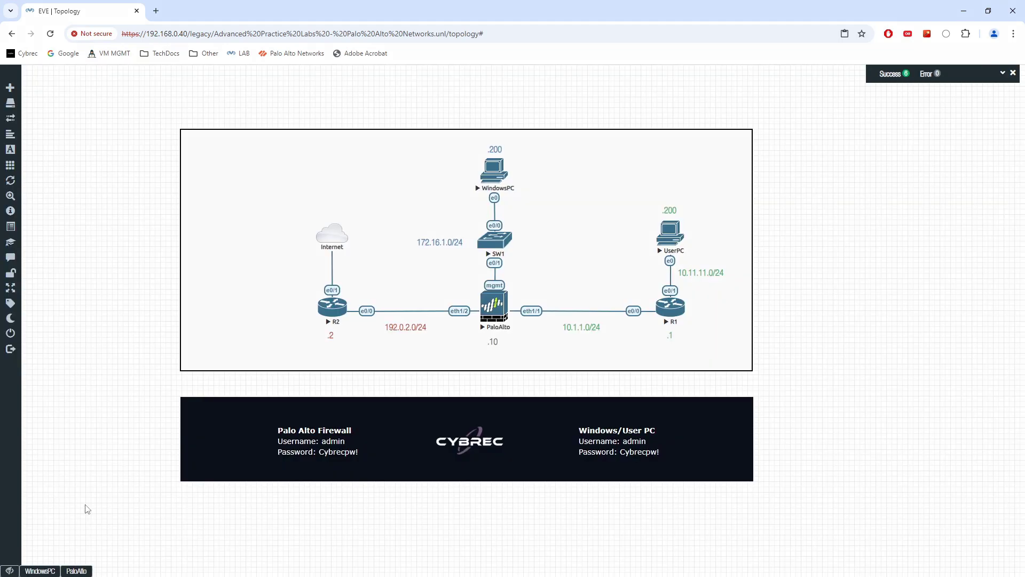
key("ctrl+shift+3")
mouse_move(347, 219)
left_mouse_down()
mouse_move(363, 196)
mouse_move(353, 220)
left_mouse_up()
left_click_drag(379, 188, 387, 174)
mouse_move(392, 177)
left_mouse_down()
mouse_move(412, 181)
mouse_move(380, 211)
mouse_move(406, 196)
mouse_move(408, 210)
left_mouse_up()
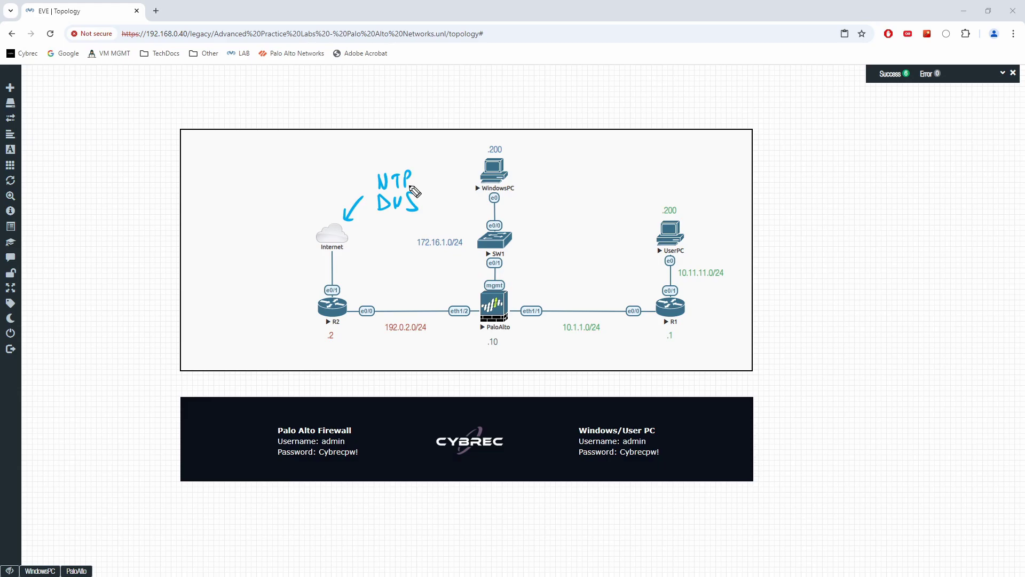
key("Escape")
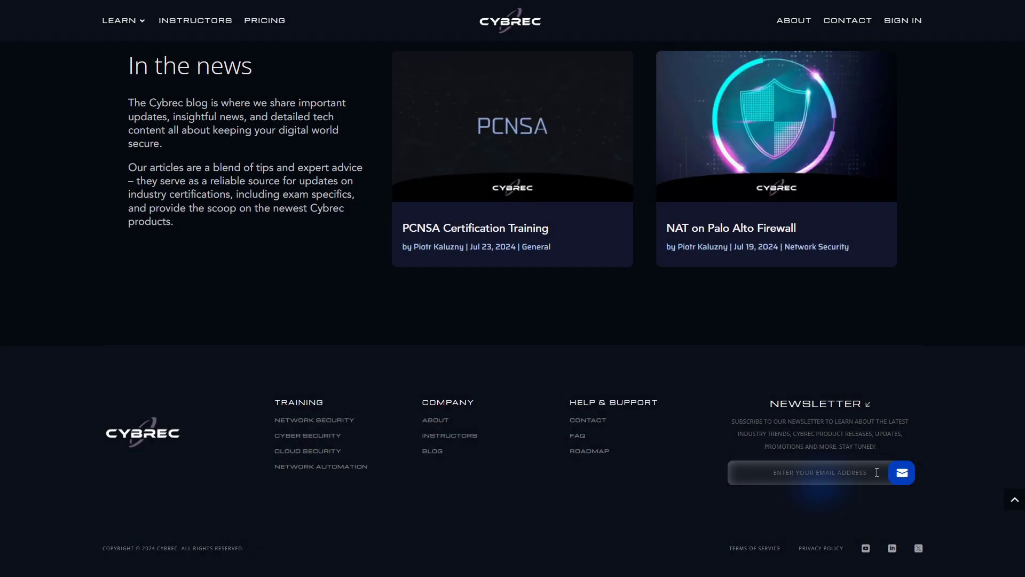
left_click(877, 472)
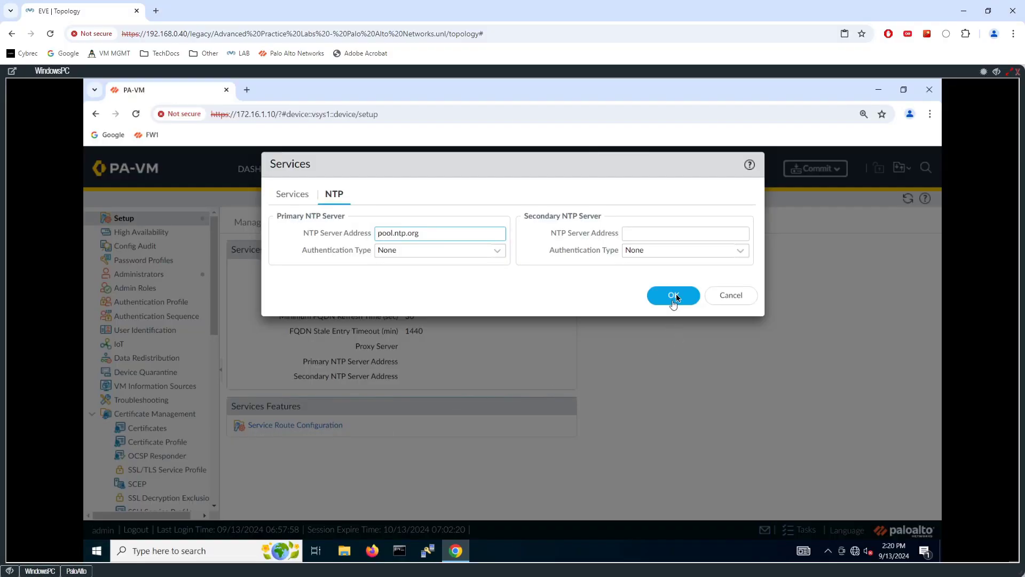
- Apply the new DNS and NTP server entries to the firewall's Services settings
left_click(673, 296)
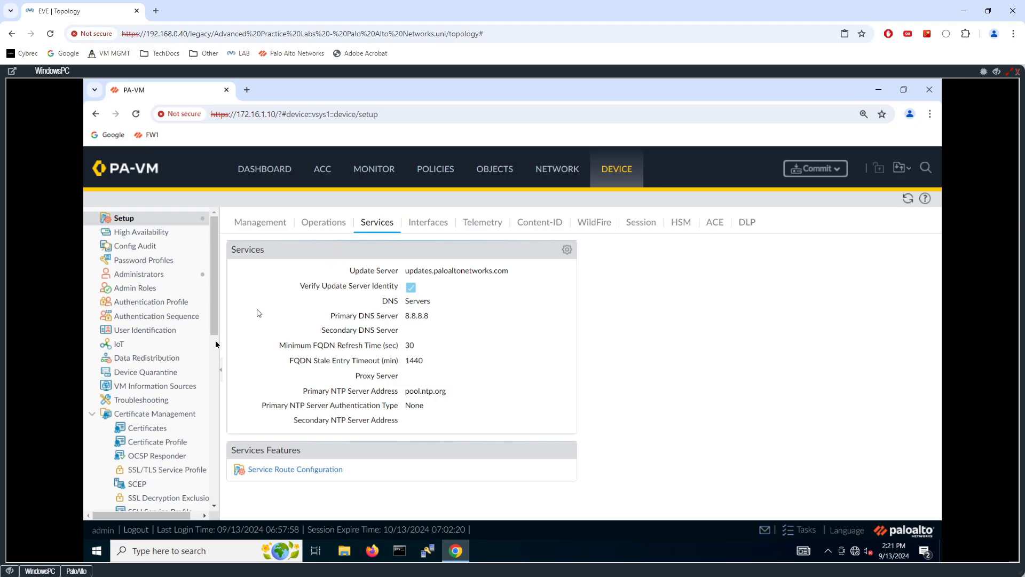
- On the lab topology, outline the PaloAlto node's mgmt interface with a box and draw a cross beside SW1
left_click(14, 570)
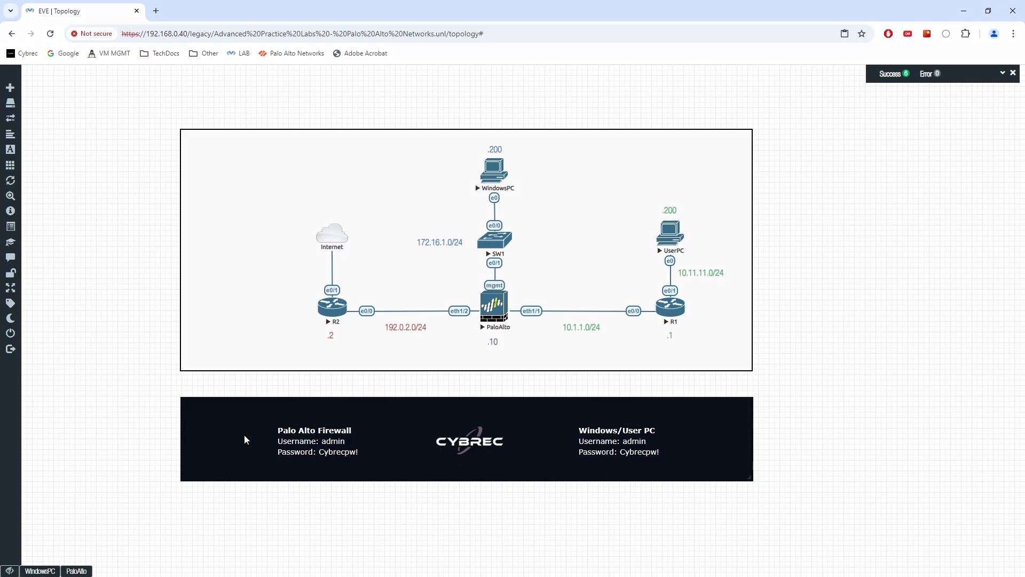
key("ctrl+shift+3")
mouse_move(481, 277)
left_mouse_down()
mouse_move(514, 293)
mouse_move(482, 276)
left_mouse_up()
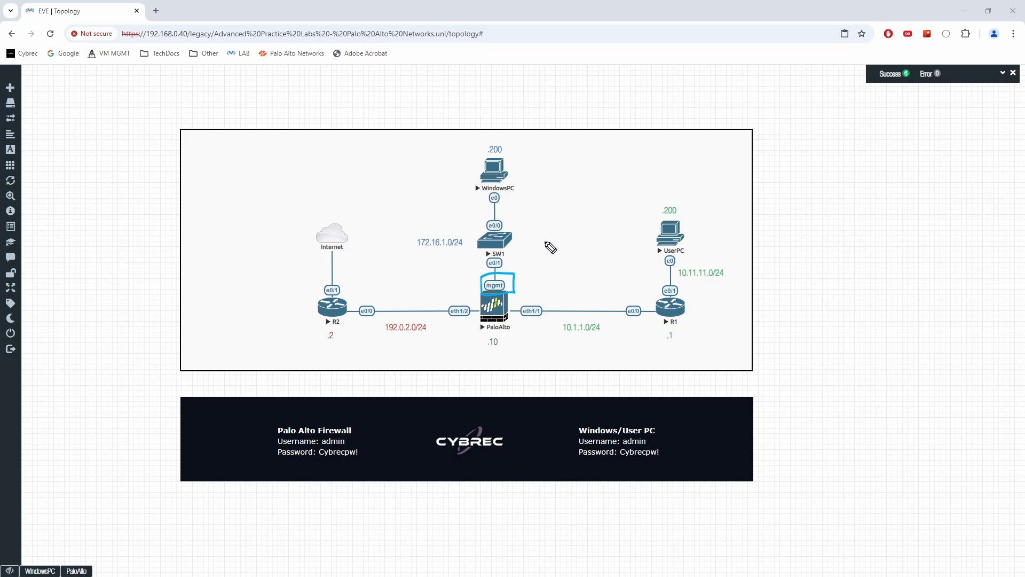
mouse_move(545, 232)
left_mouse_down()
mouse_move(563, 250)
mouse_move(543, 255)
left_mouse_up()
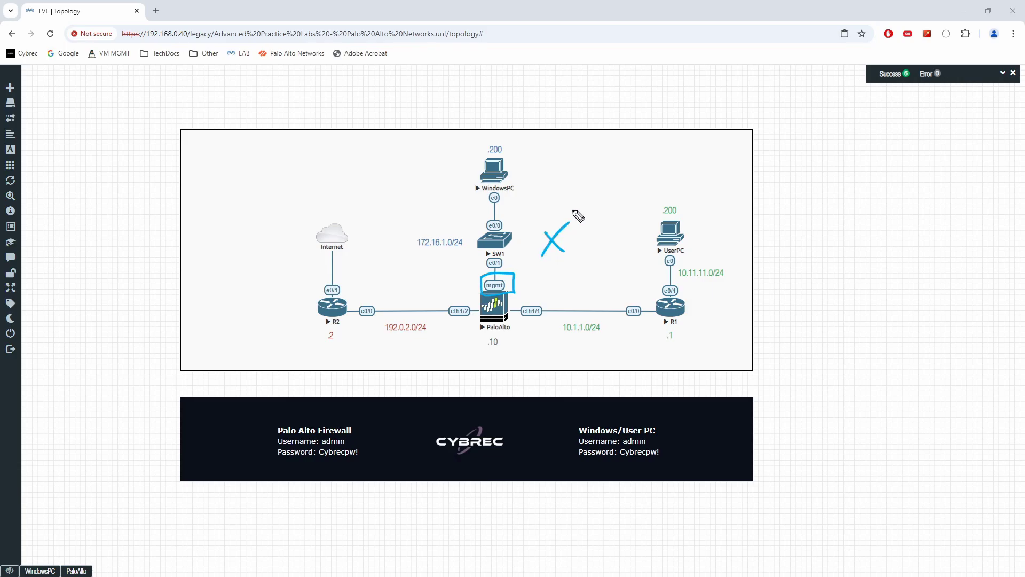